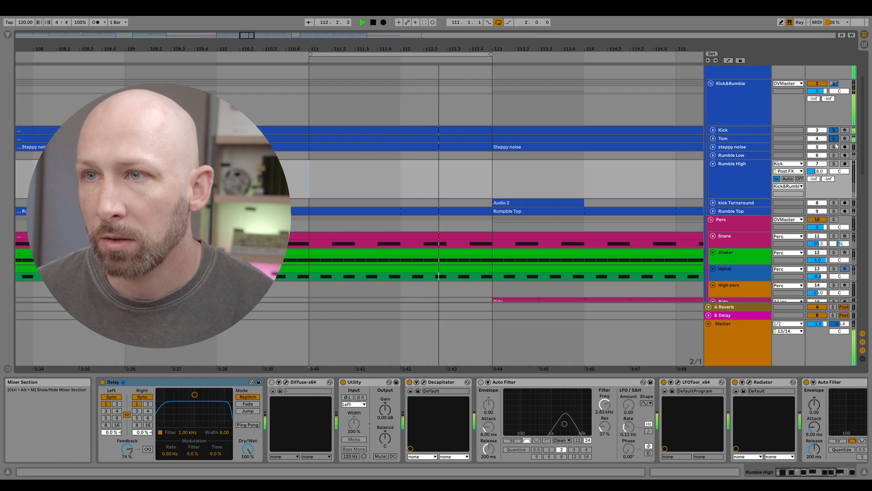
Unfold the Tom, steppy noise and Rumble Top tracks, and solo the Perc group.
left_click(713, 138)
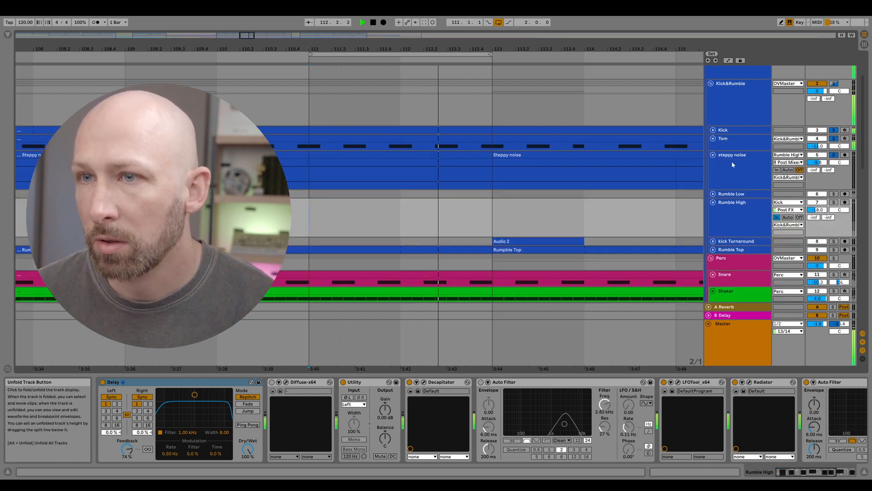
left_click(713, 155)
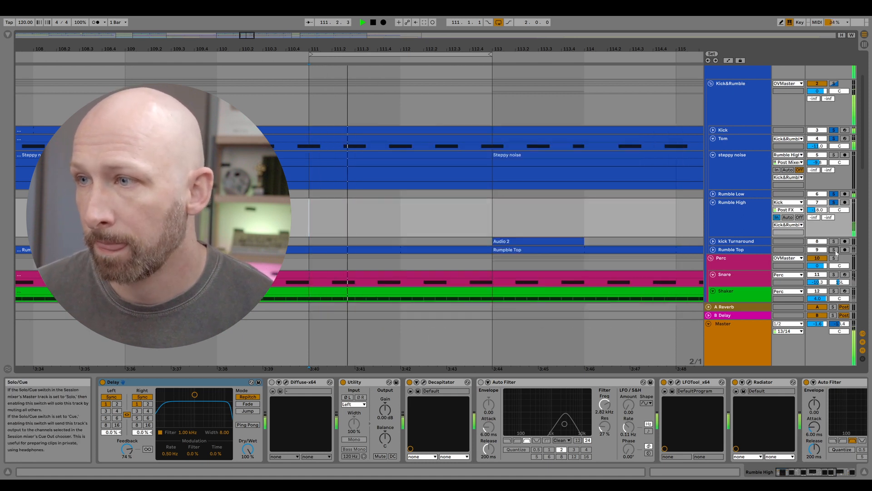
left_click(718, 252)
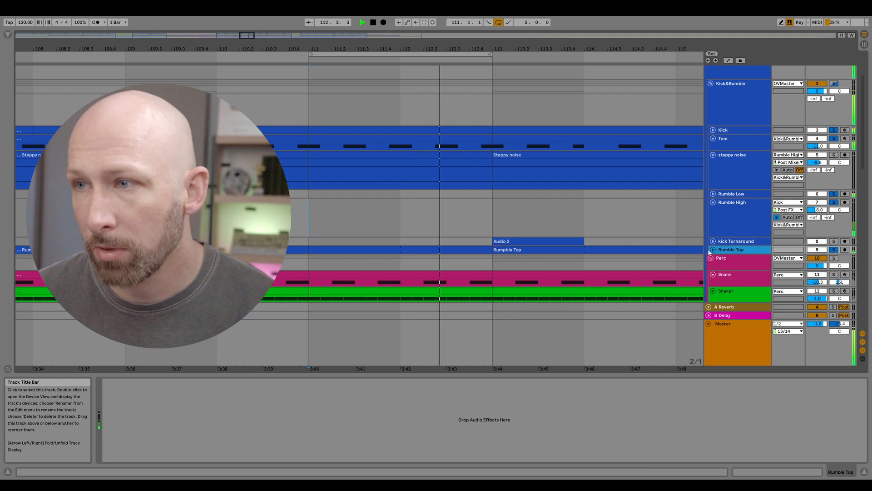
left_click(713, 250)
scroll(732, 237, "down", 5)
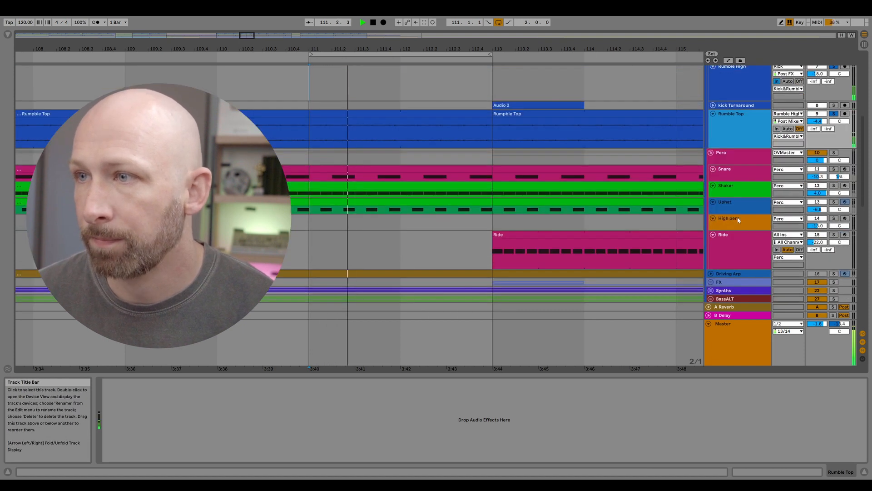
left_click(834, 152)
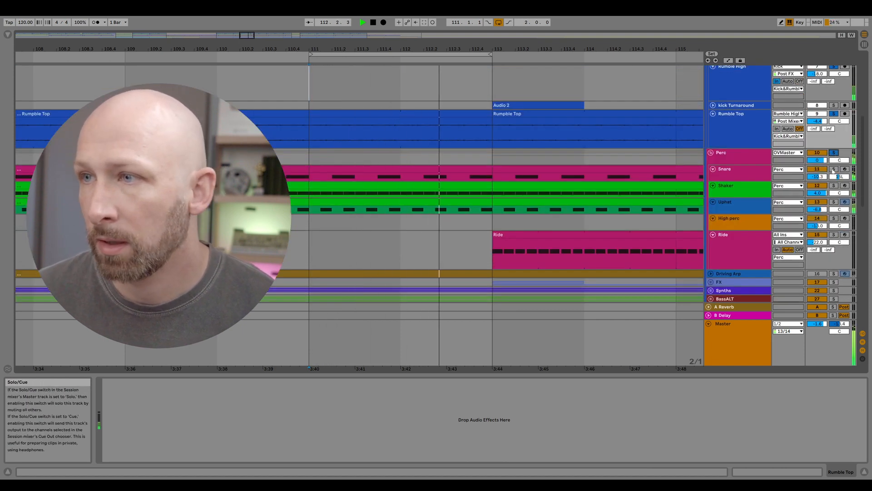
Enlarge the Snare track in the Perc group and open its MIDI clip for note editing.
left_click(740, 171)
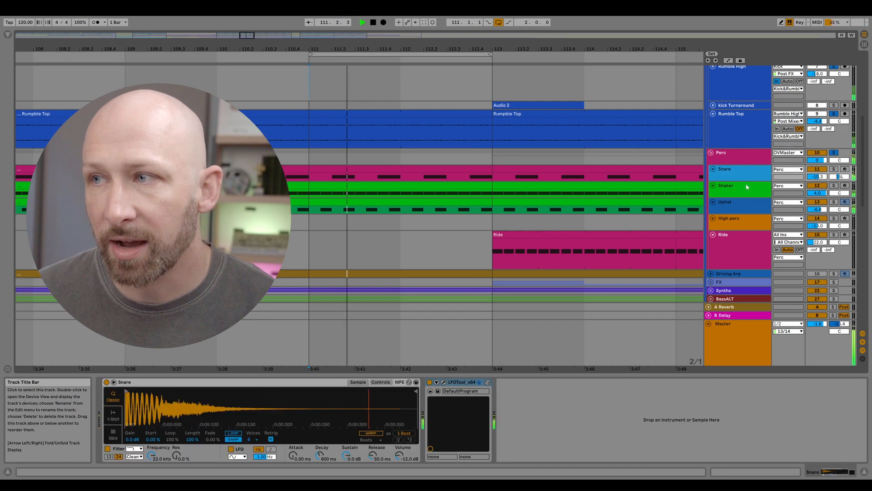
left_click_drag(748, 180, 753, 233)
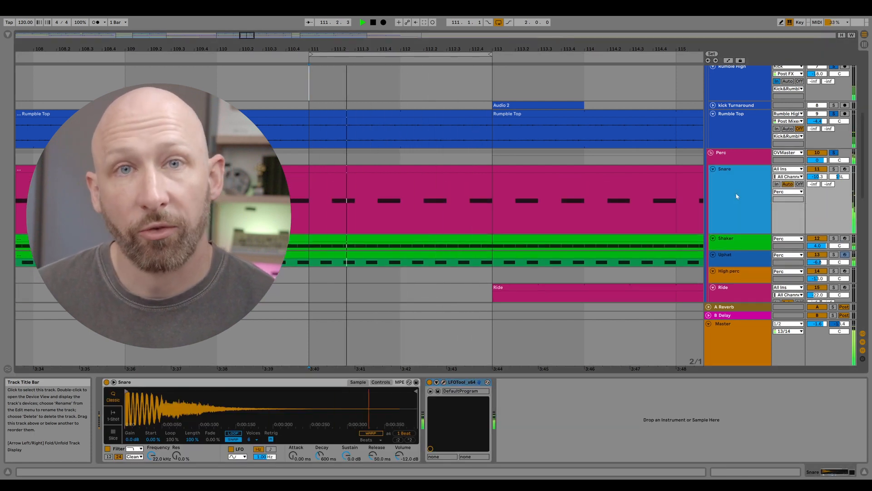
double_click(438, 207)
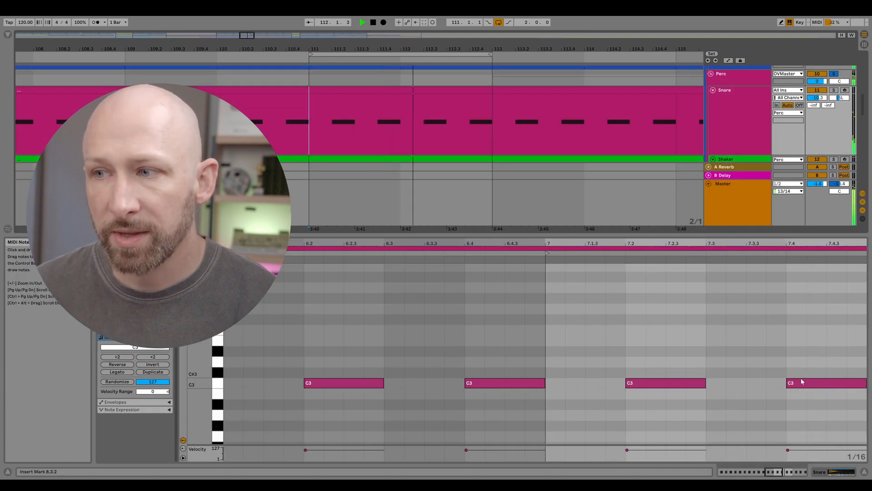
Add short, quiet C3 ghost notes at 8.3.2 and 8.1.3 in the Snare clip, with velocity about 42.
left_click_drag(462, 90, 459, 88)
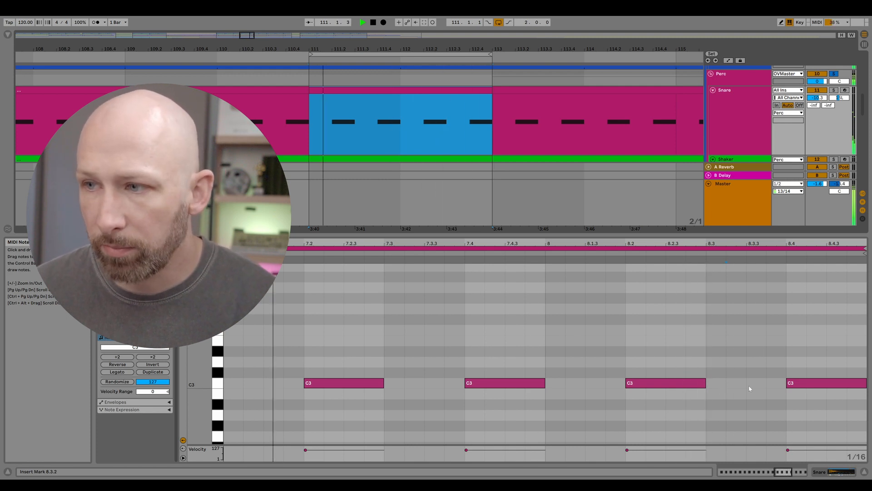
double_click(737, 386)
left_click_drag(743, 384, 744, 411)
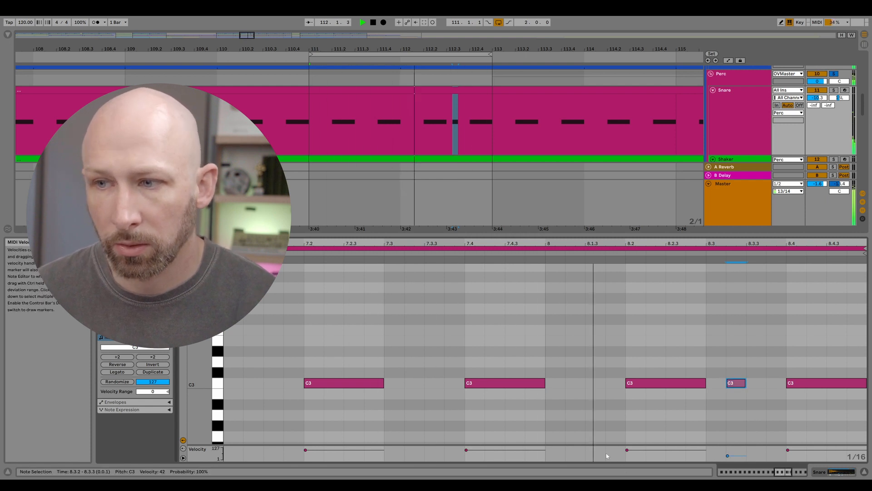
double_click(590, 382)
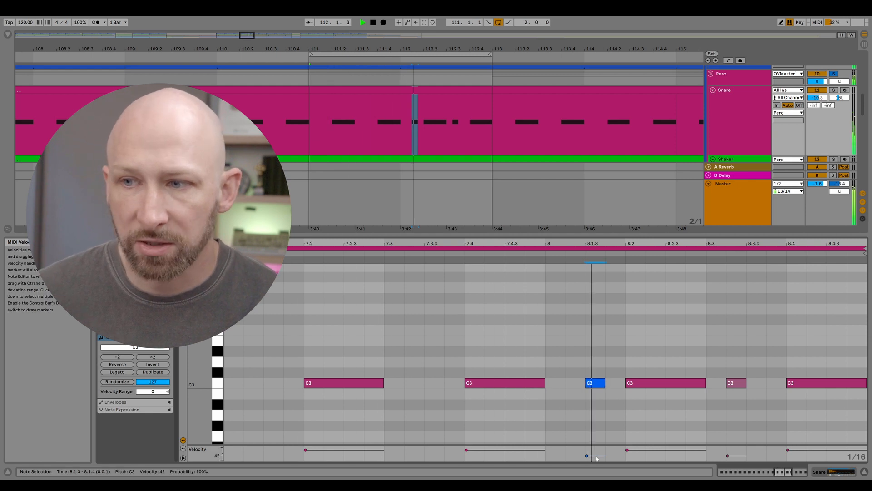
left_click_drag(590, 456, 590, 454)
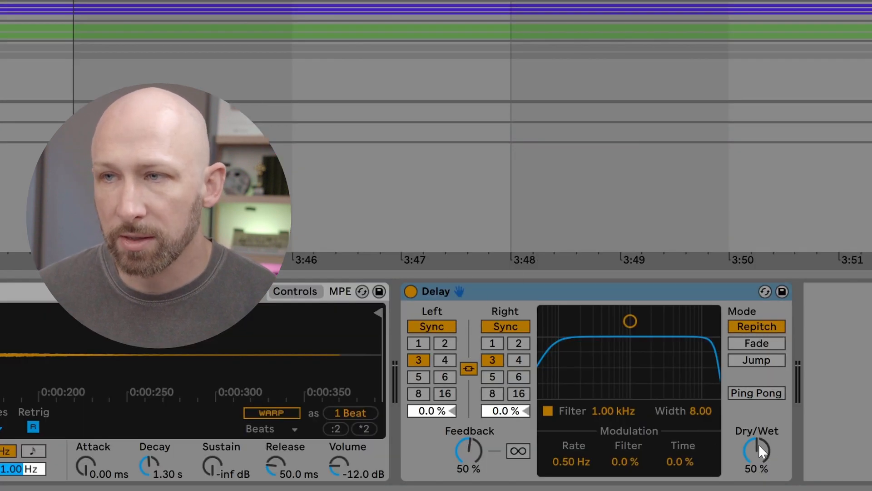
Set the Snare Delay's Dry/Wet to 0% and show its automation in a new, enlarged lane.
left_click_drag(759, 445, 759, 451)
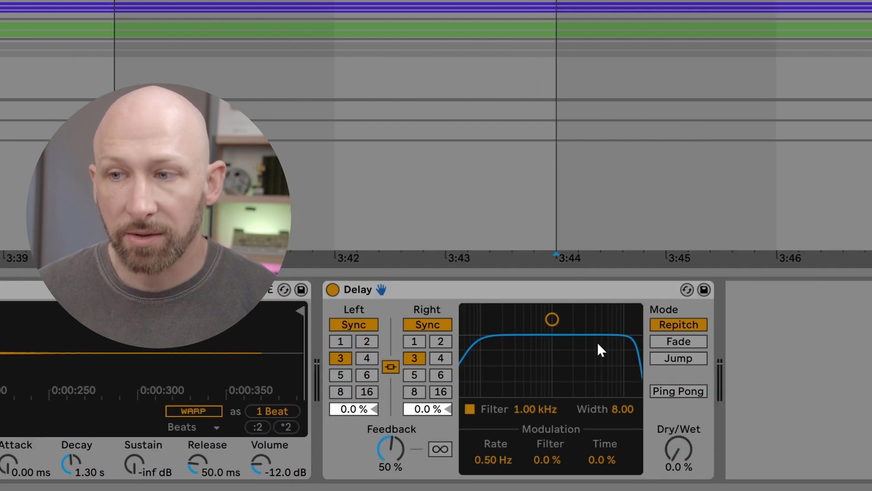
right_click(676, 450)
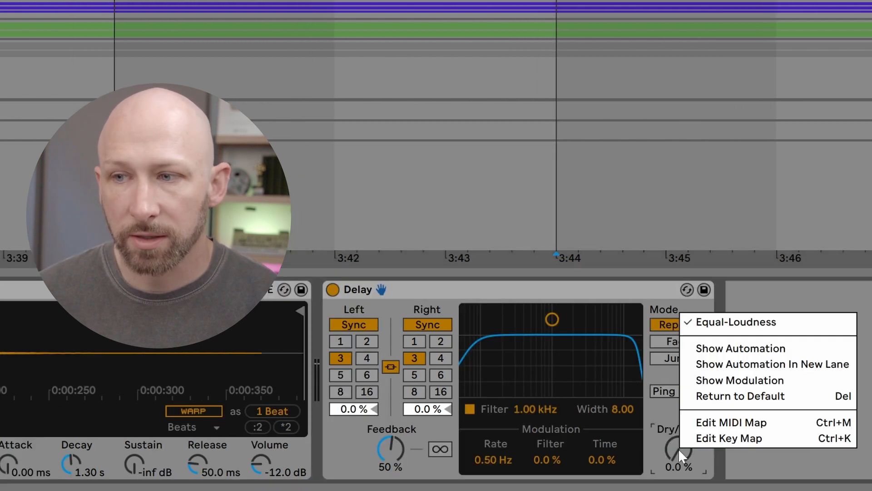
left_click(735, 363)
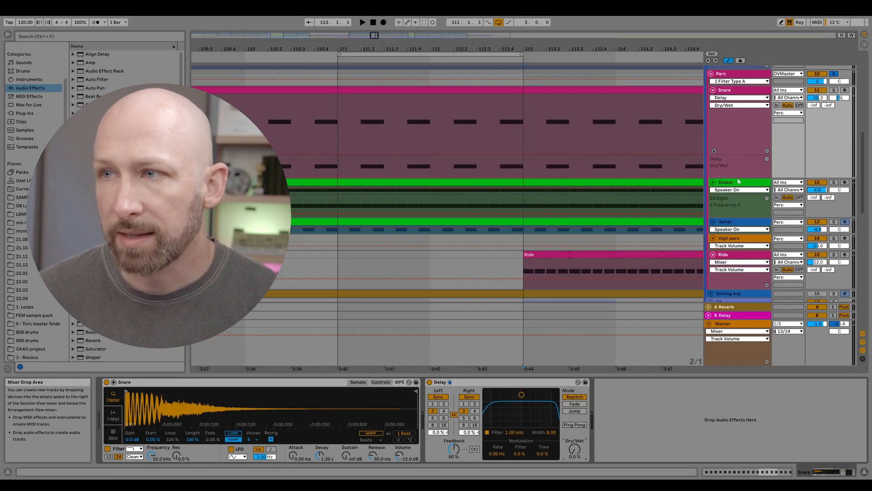
left_click_drag(738, 179, 745, 242)
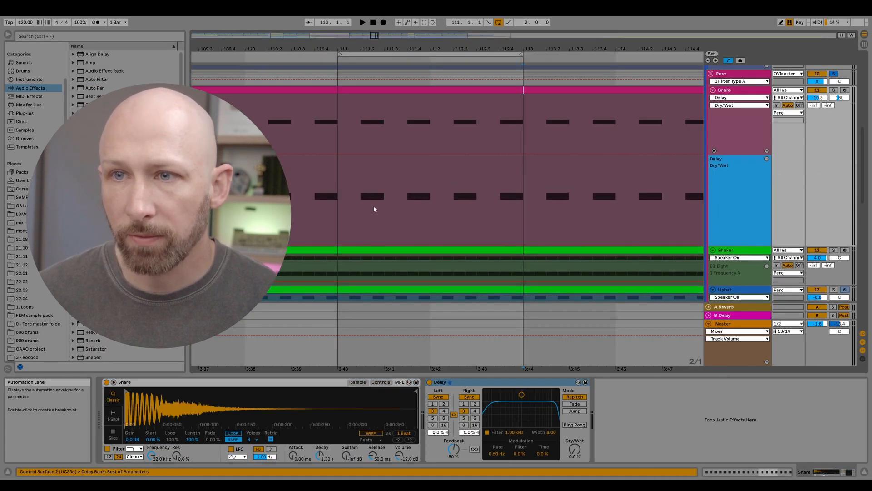
Shape a Dry/Wet automation peak of about 40% on the Snare lane just before bar 113.
left_click(460, 246)
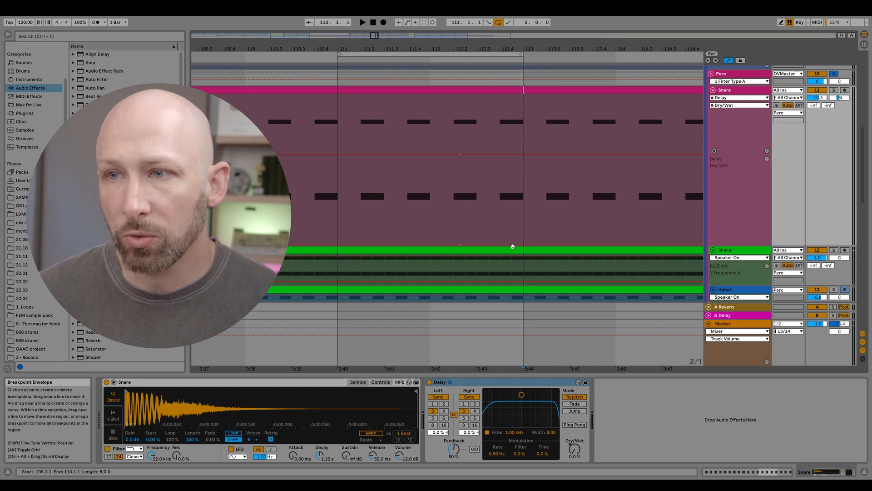
left_click_drag(514, 246, 513, 238)
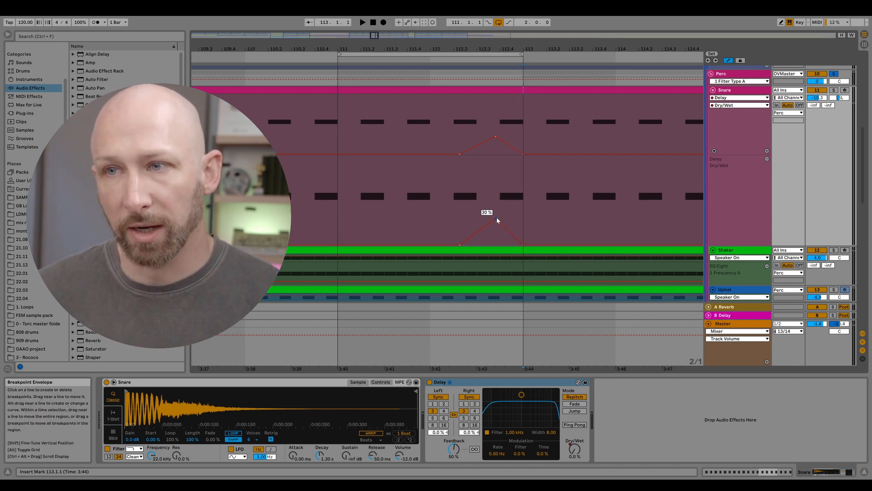
left_click_drag(496, 218, 496, 186)
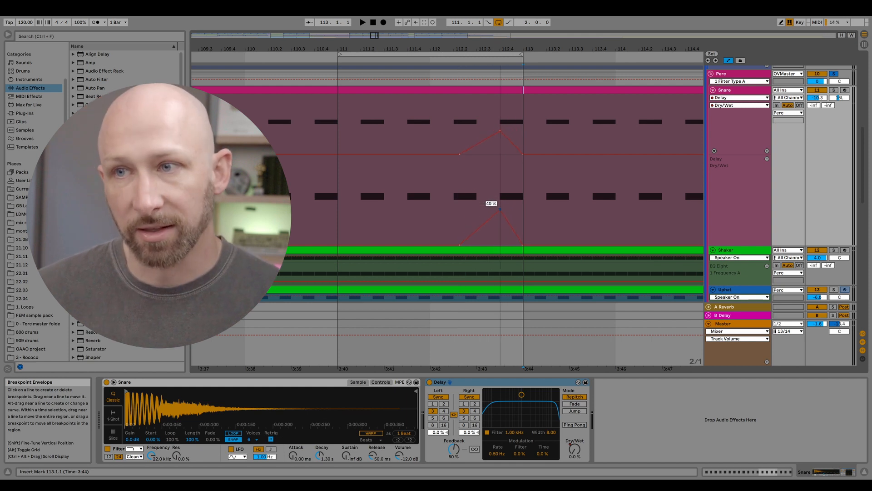
Play the loop from bar 111 and reshape the Dry/Wet peak into a plateau of about 47%.
left_click(333, 195)
key("space")
left_click_drag(483, 221, 501, 201)
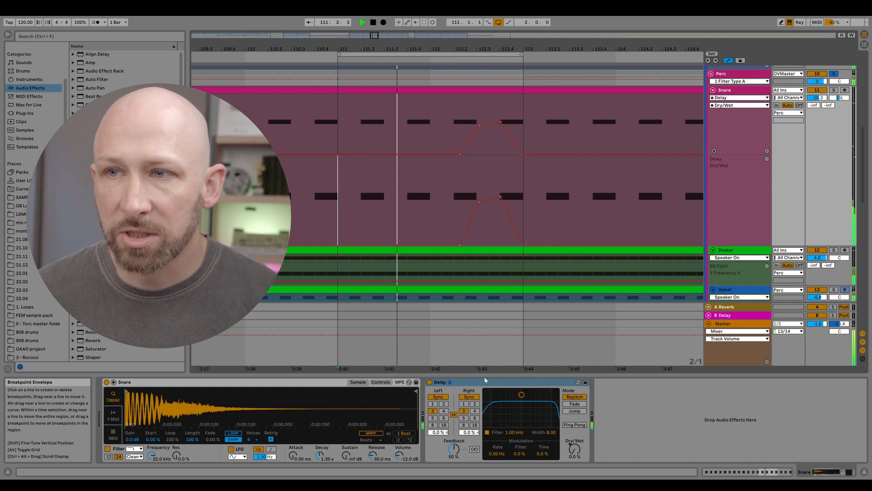
left_click_drag(500, 197, 498, 207)
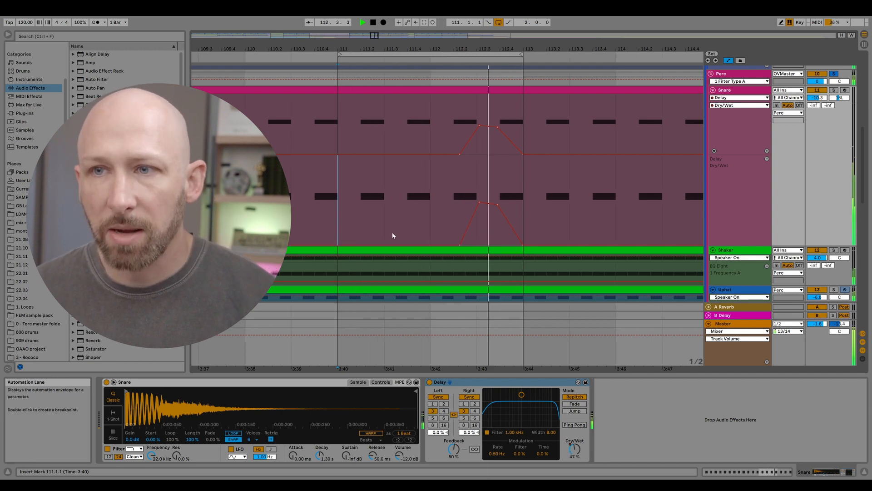
Draw stepped Dry/Wet automation blocks of about 50% before the ramp, one late in bar 111 and a wider one at bar 112.
key("b")
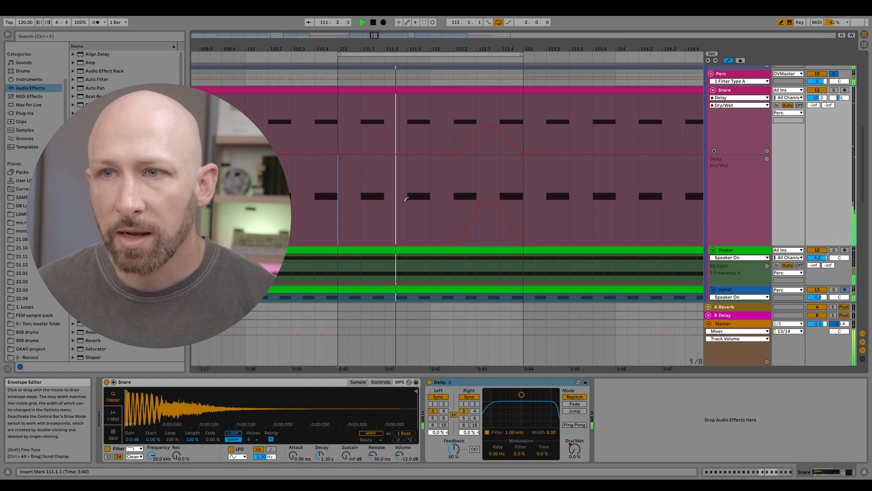
left_click(404, 198)
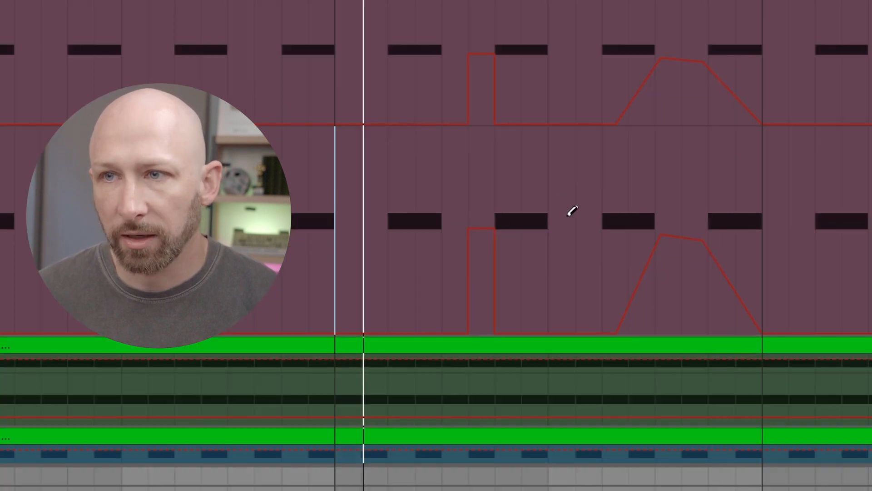
left_click(439, 200)
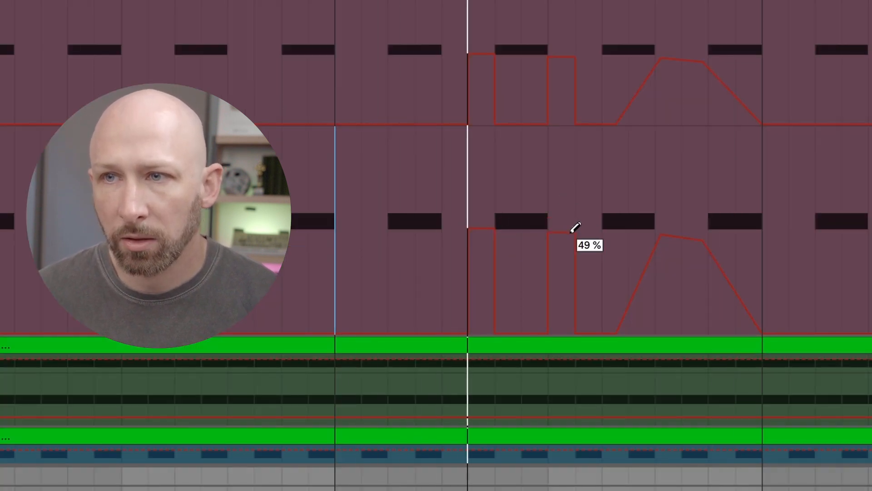
left_click(597, 225)
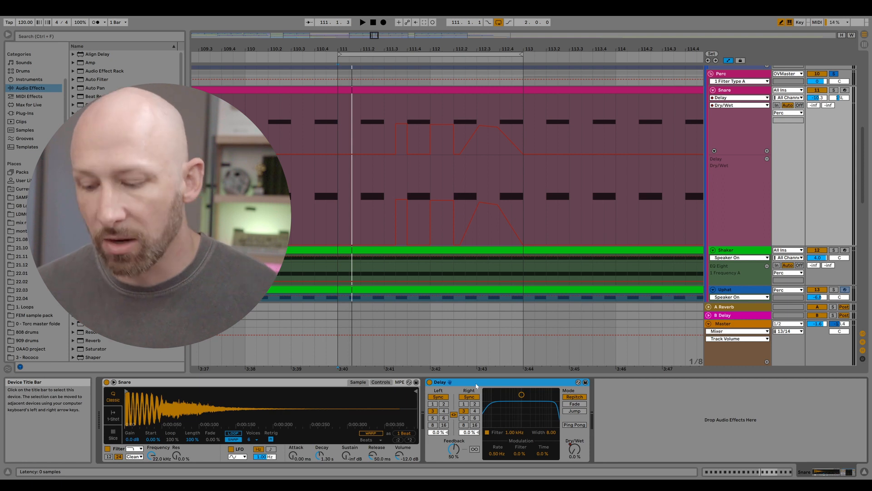
Replace the Snare track's Delay with Echo and narrow the Echo filter to HP 244 Hz and LP 1.91 kHz.
key("Delete")
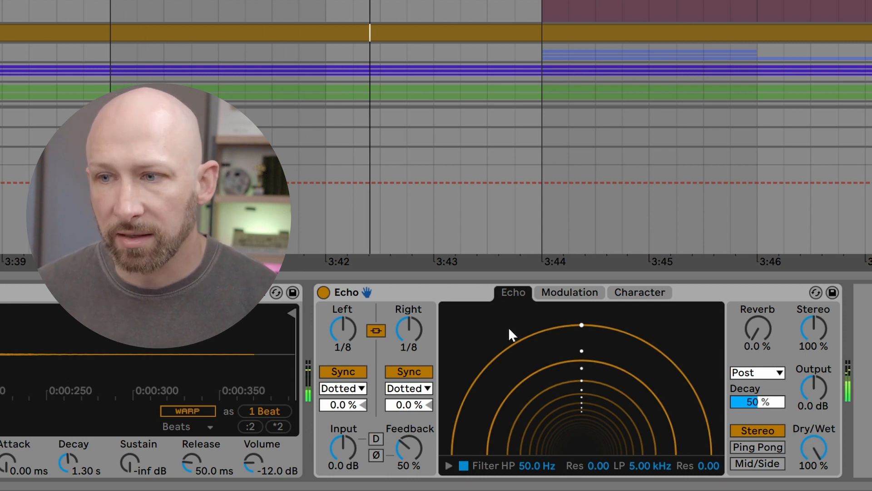
left_click(450, 467)
left_click_drag(504, 446, 587, 450)
left_click_drag(670, 450, 652, 448)
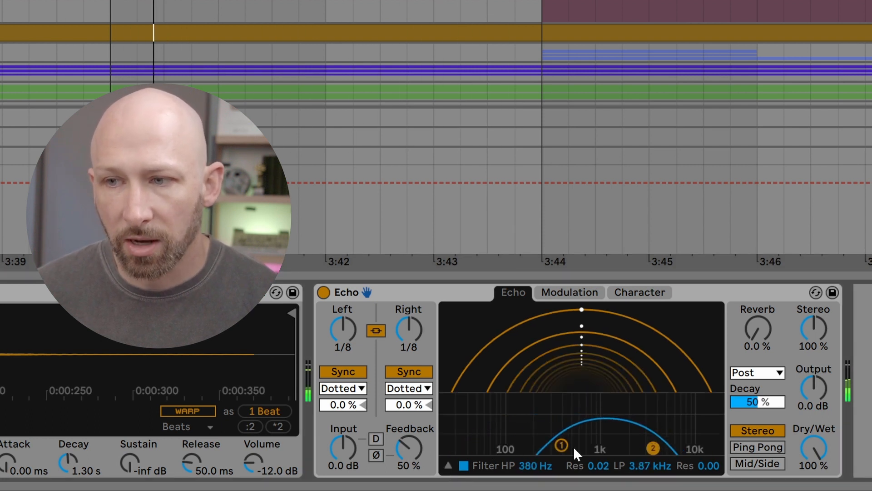
left_click_drag(562, 446, 544, 447)
left_click_drag(654, 449, 623, 448)
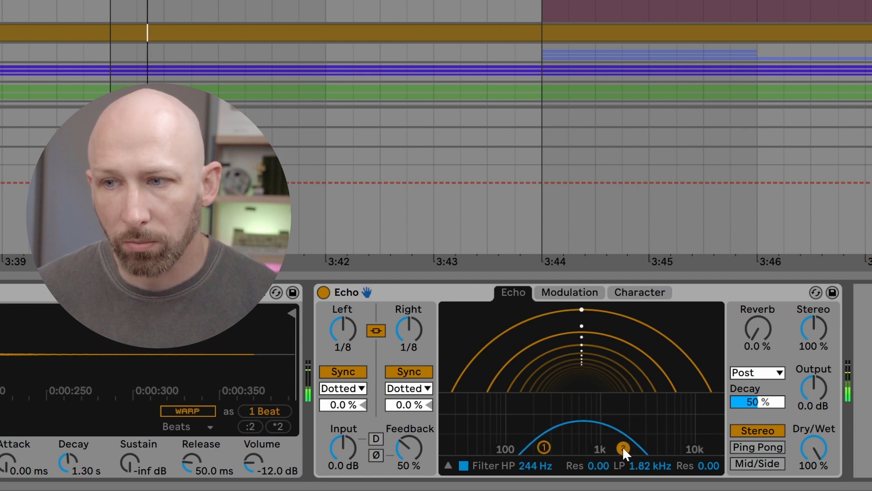
Enable Echo's Noise with 72% amount and 77% morph, and Wobble with 62% amount and 27% morph.
left_click(640, 292)
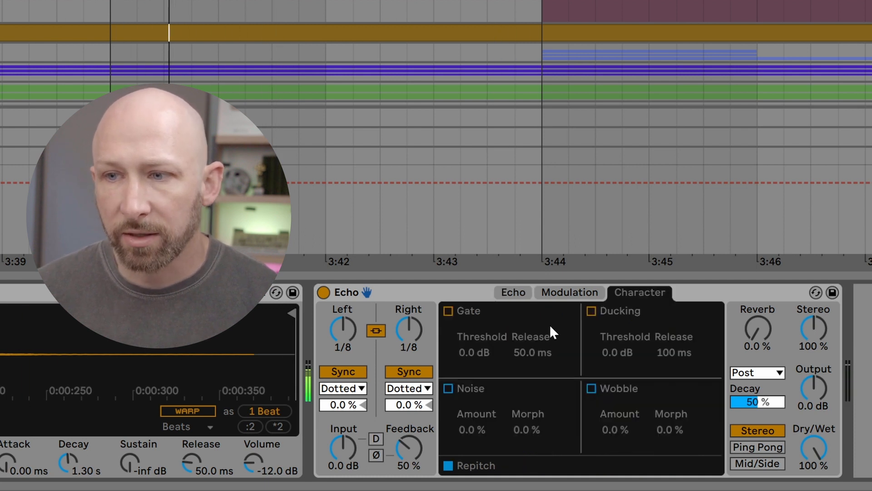
left_click(449, 387)
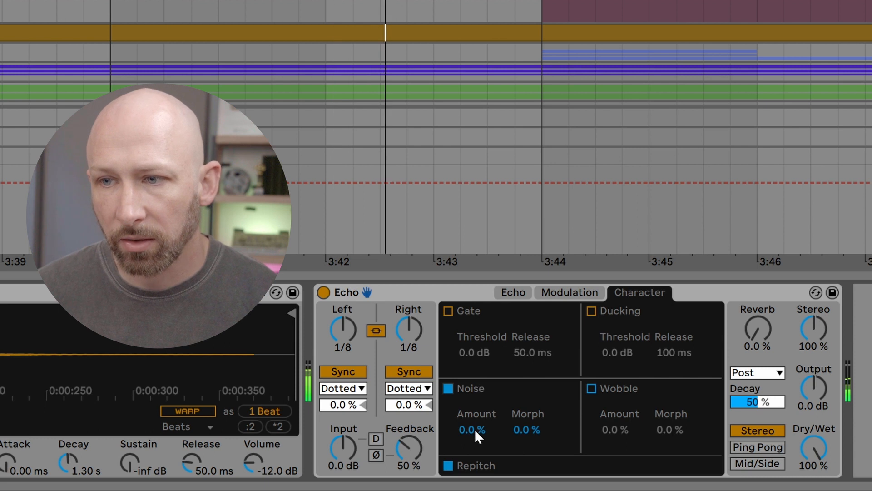
left_click_drag(475, 429, 476, 428)
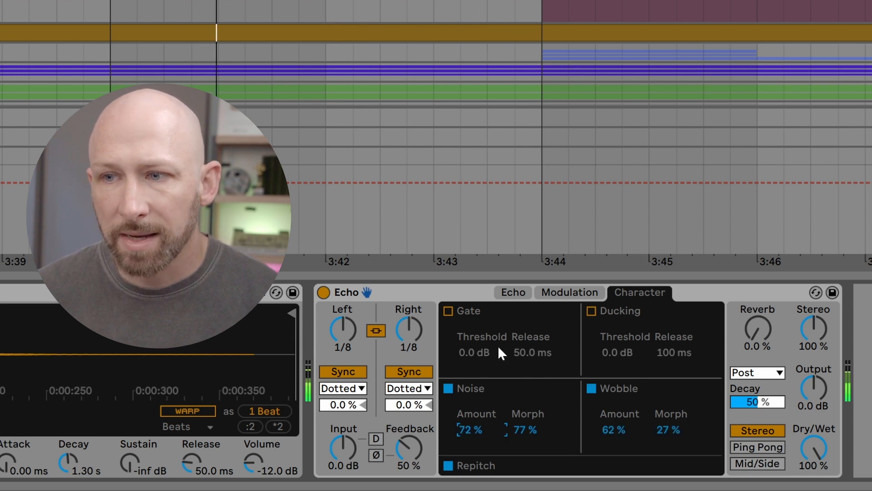
Set Echo's low-pass filter resonance to 0.19 and show its Dry/Wet automation in a new lane.
left_click(556, 291)
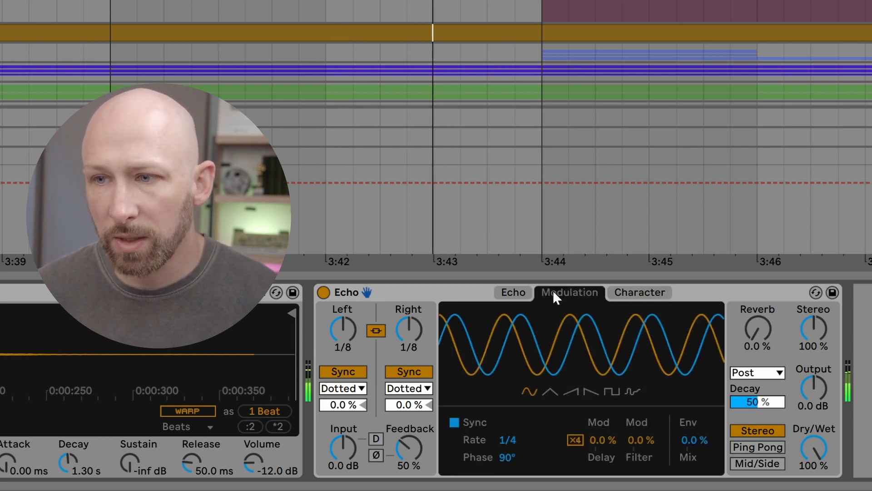
left_click(508, 294)
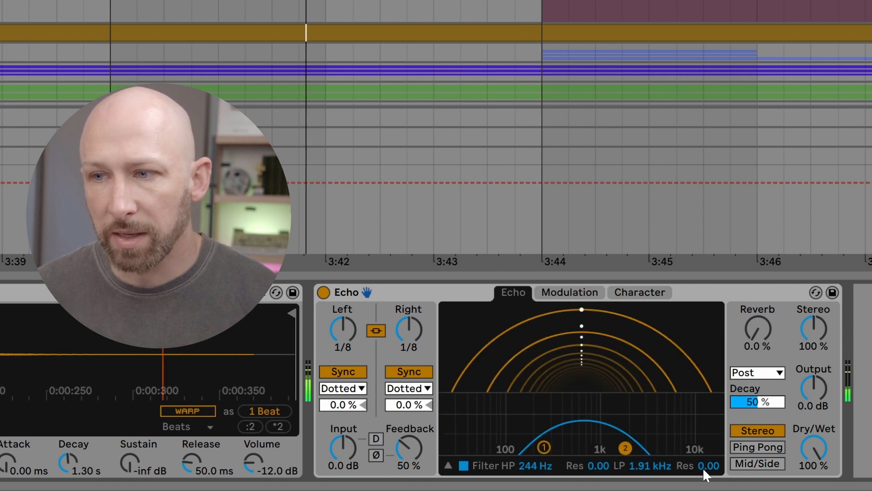
left_click_drag(706, 474, 706, 468)
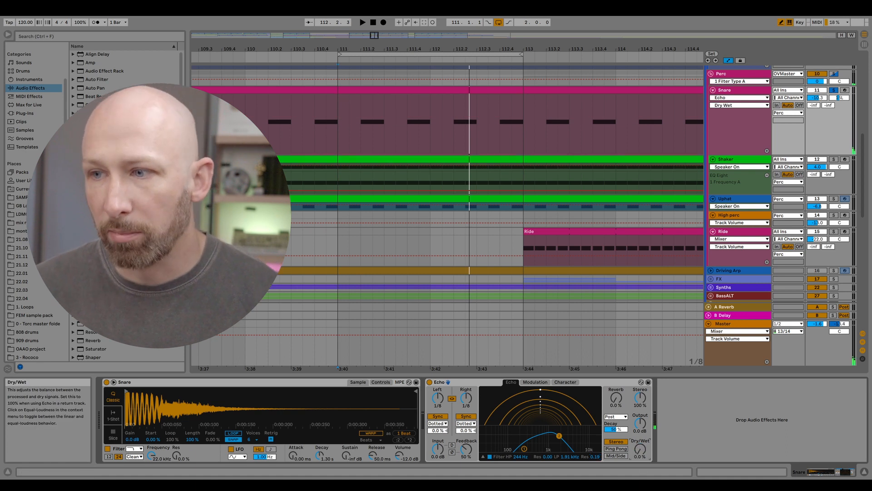
right_click(640, 449)
left_click(671, 415)
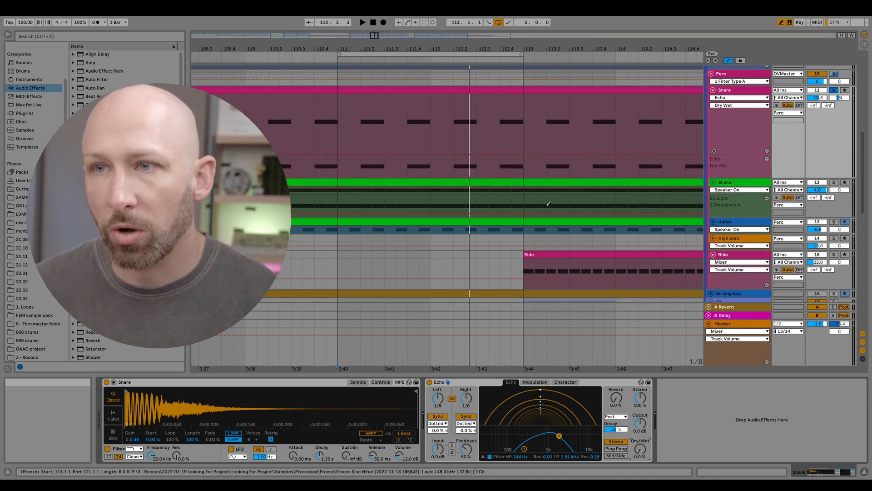
Enlarge the Snare track's Echo Dry/Wet lane and draw stepped automation blocks of varying heights across bars 111 and 112.
left_click_drag(745, 184, 754, 269)
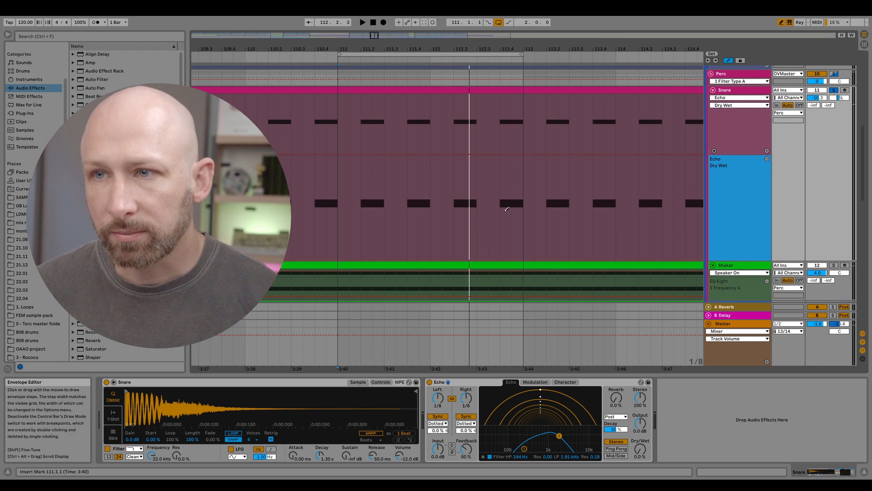
left_click(493, 197)
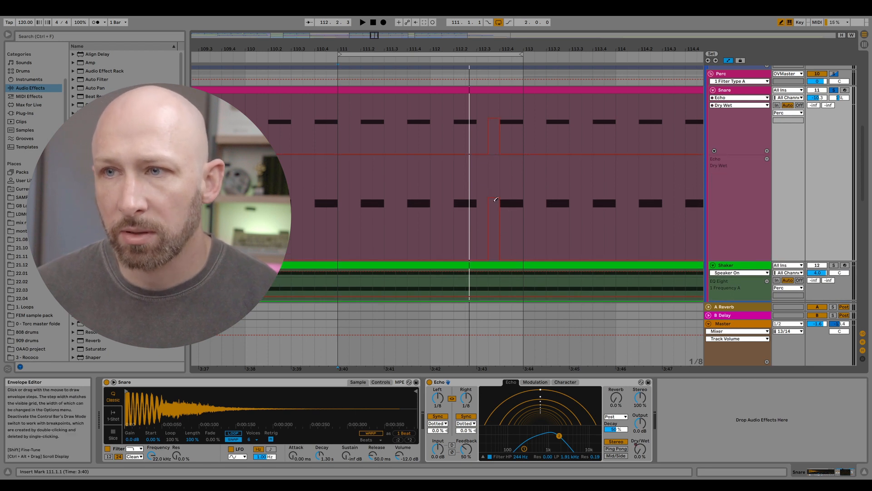
key("space")
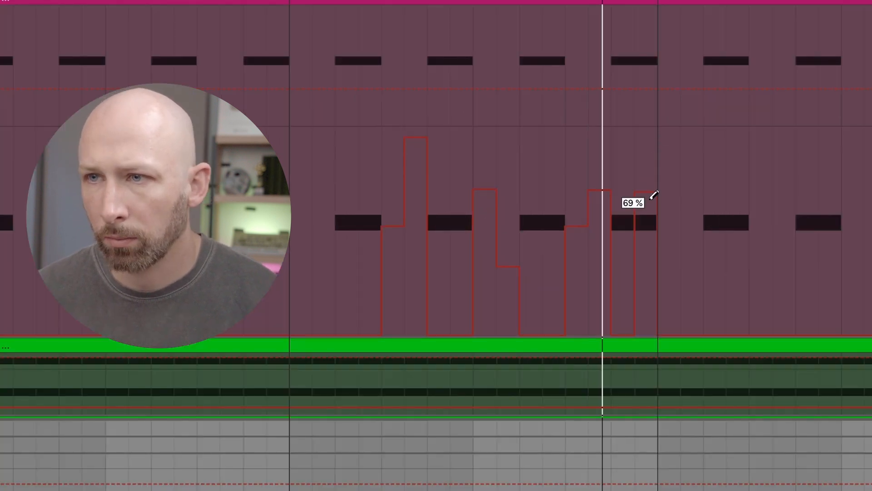
mouse_move(654, 196)
left_mouse_down()
mouse_move(655, 218)
mouse_move(656, 201)
left_mouse_up()
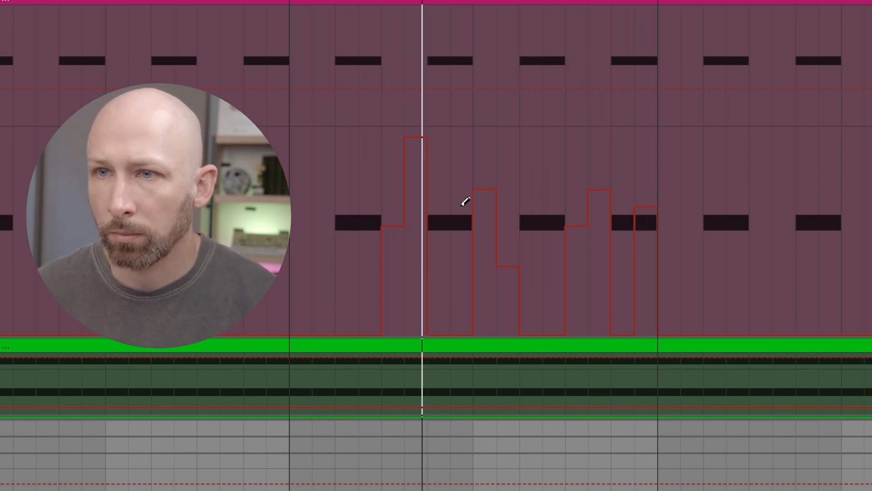
left_click_drag(323, 180, 327, 158)
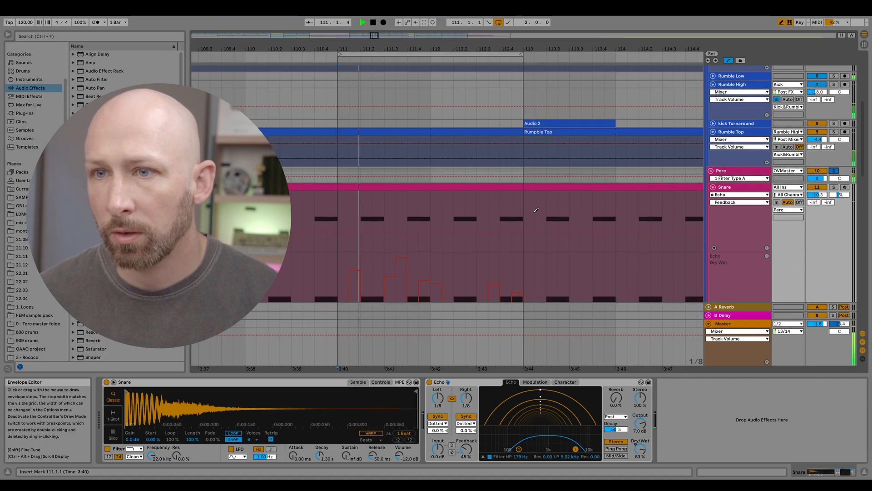
Replace the Snare track's Echo with Reason Rack Plugin Effect and add The Echo device to its rack.
scroll(538, 205, "down", 3)
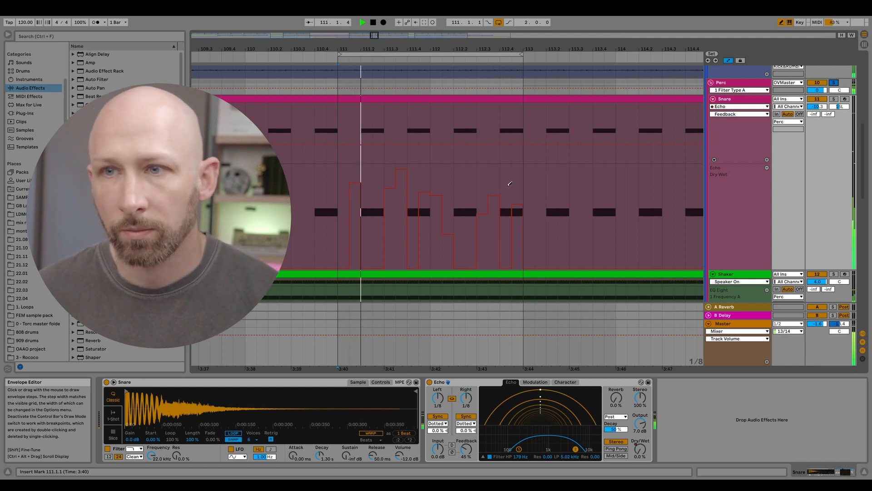
key("space")
left_click(605, 383)
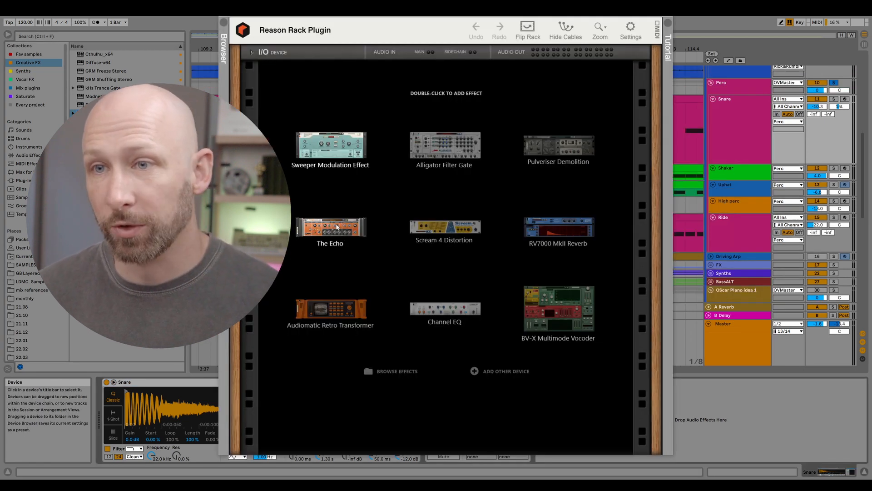
double_click(337, 227)
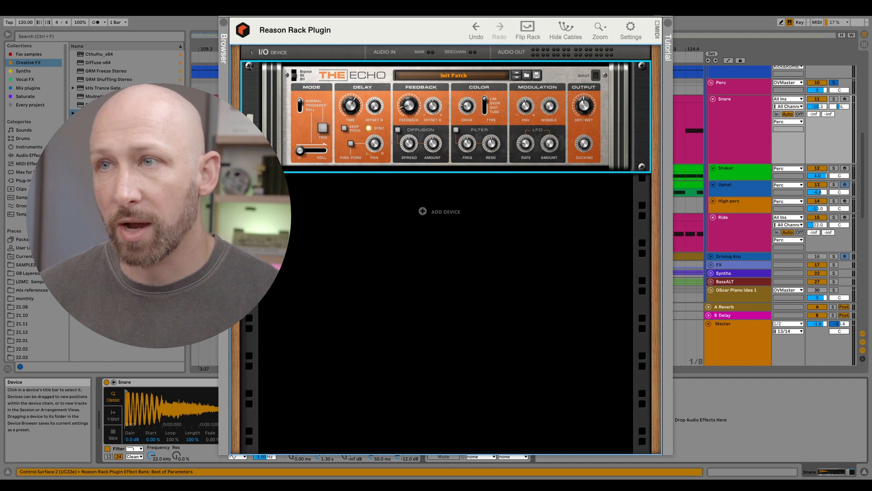
left_click_drag(577, 13, 315, 39)
Automate The Echo's Dry/Wet Balance to ramp from 0.2677 early in bar 112 to about 0.50 at its end.
left_click_drag(325, 140, 327, 142)
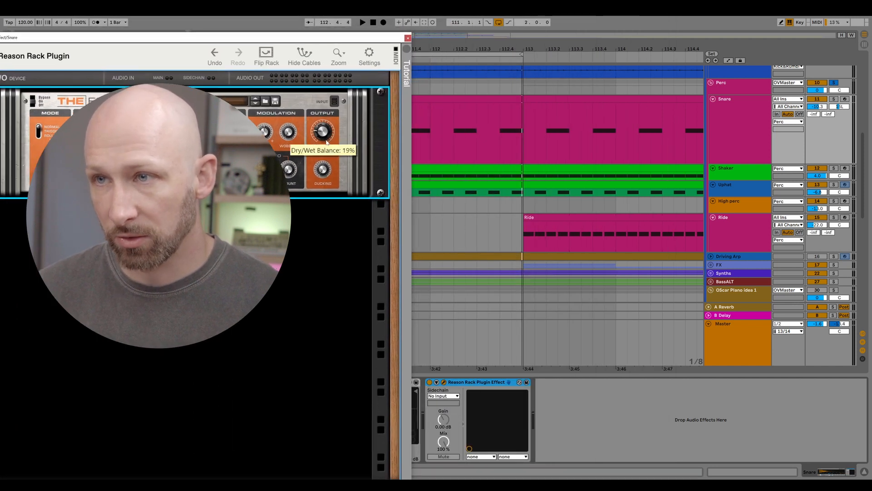
key("a")
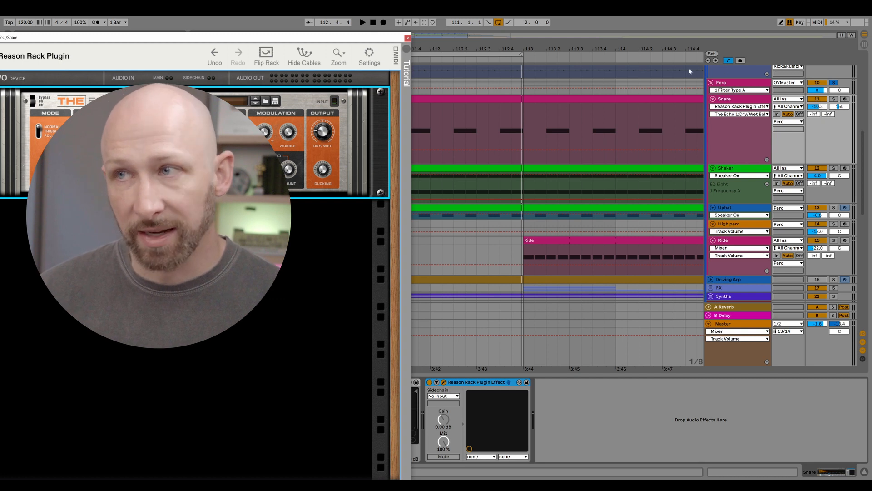
scroll(327, 147, "up", 3)
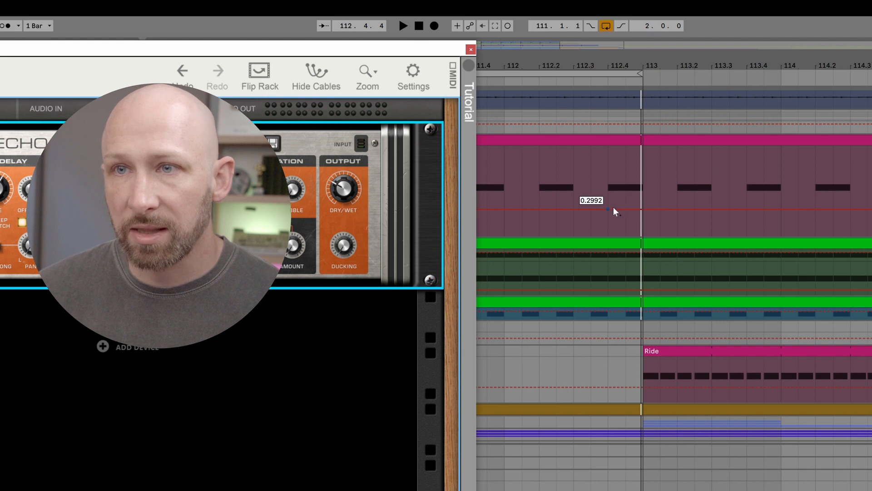
mouse_move(358, 194)
left_mouse_down()
mouse_move(348, 174)
mouse_move(354, 187)
left_mouse_up()
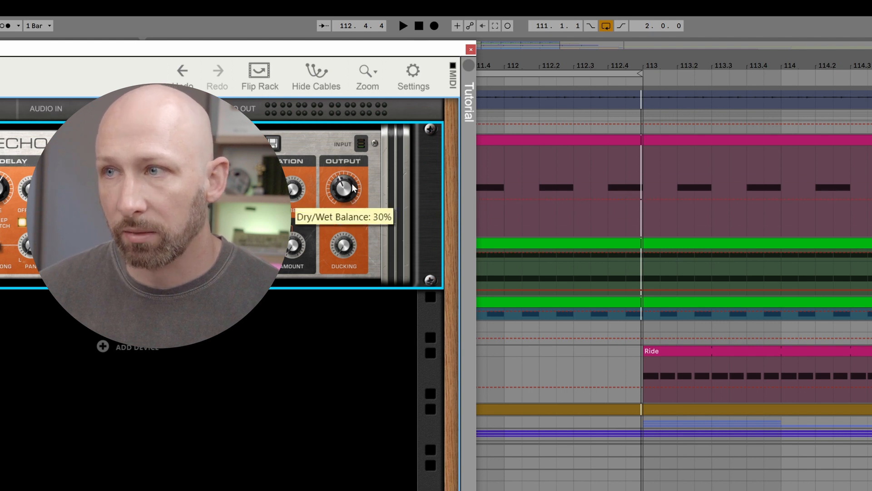
left_click(530, 212)
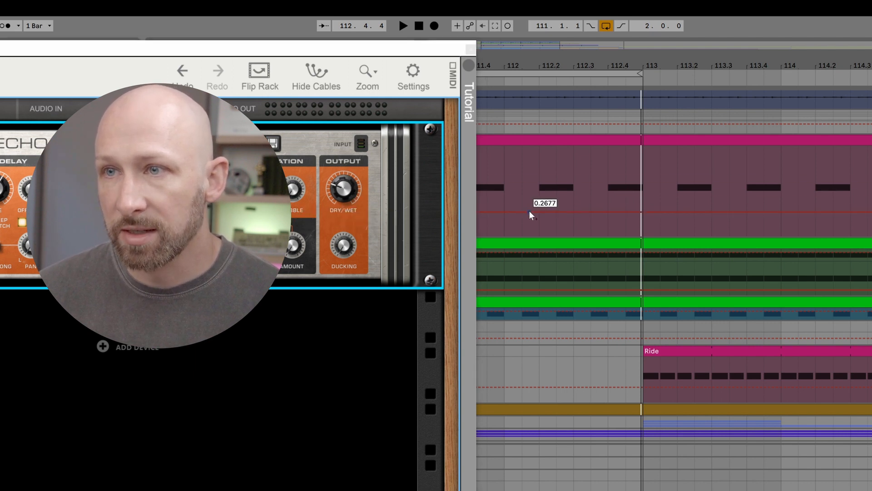
left_click_drag(633, 211, 636, 194)
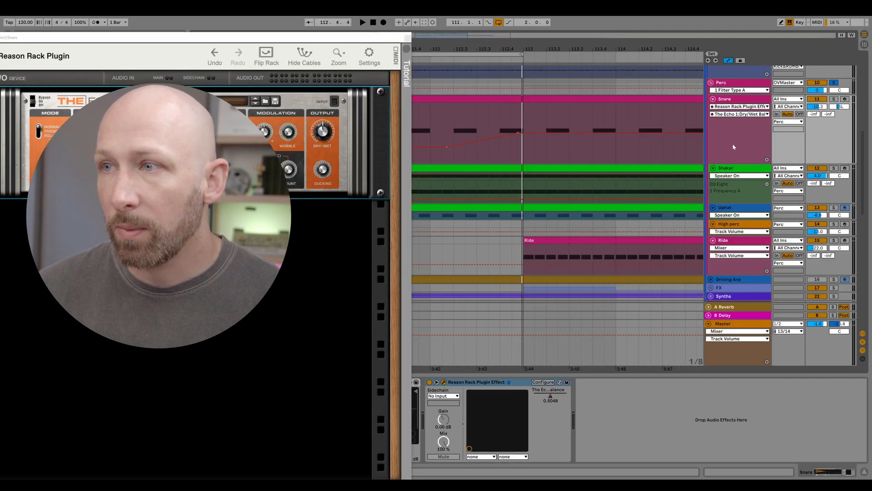
Put The Echo's Dry/Wet automation in its own lane, lower it to 0 before bar 112, and reshape the ramp into stepped blocks.
left_click(768, 160)
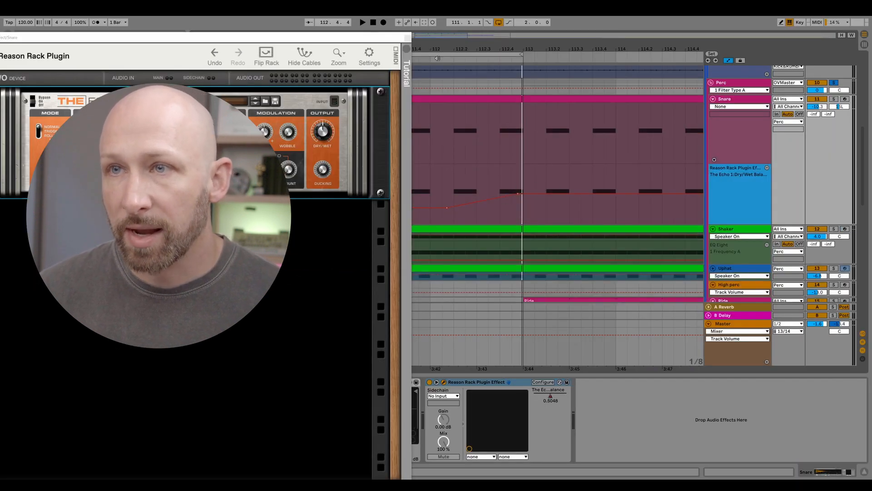
left_click_drag(373, 37, 258, 40)
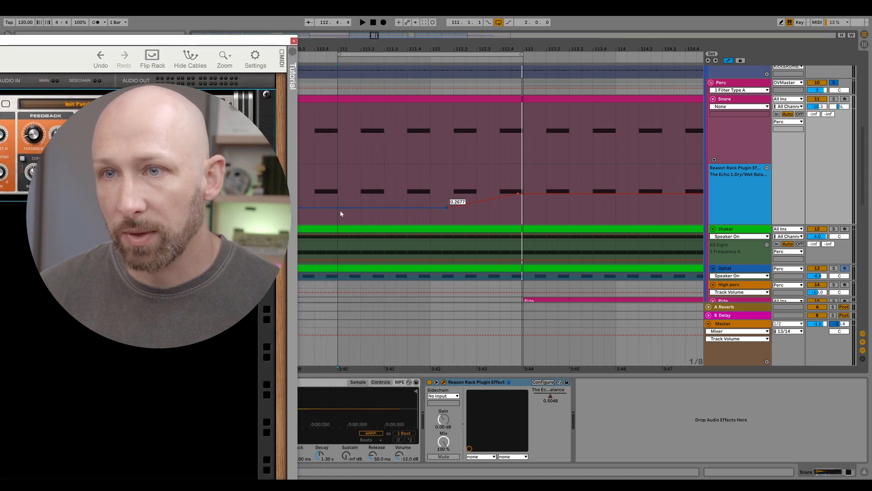
left_click_drag(340, 208, 431, 224)
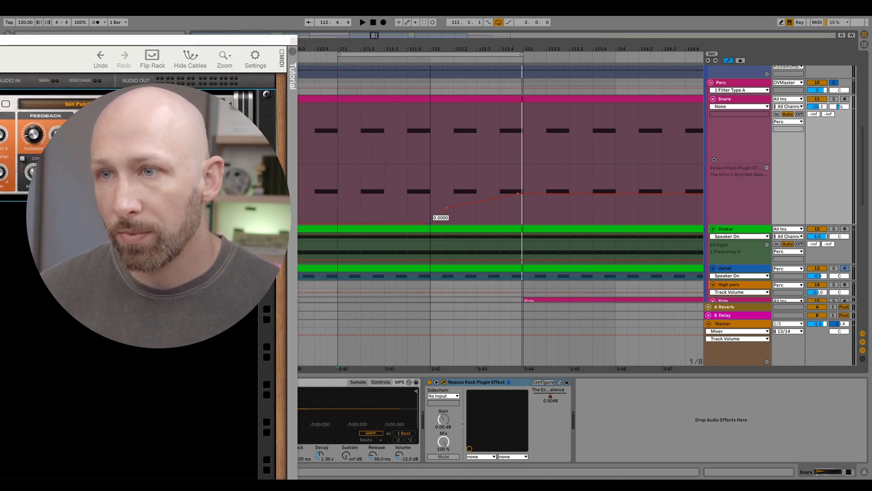
left_click_drag(500, 198, 518, 224)
left_click(408, 187)
Play the loop while setting The Echo's drive type to Dist and trying its filter.
key("space")
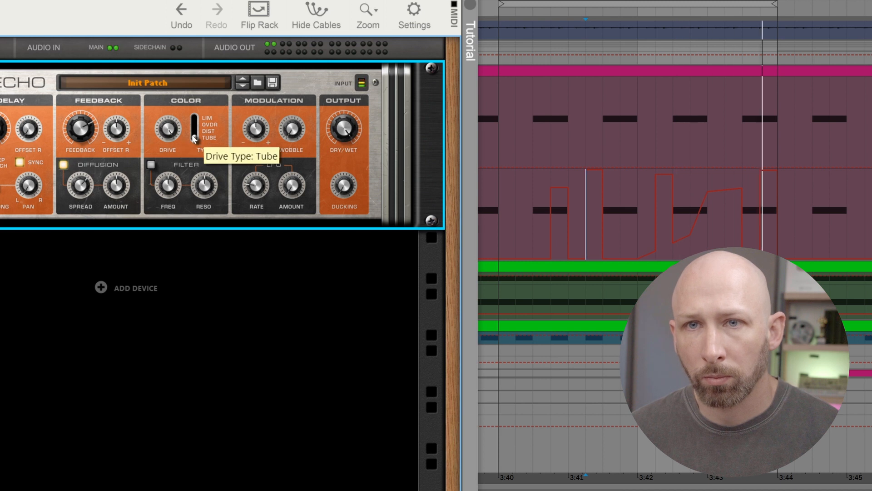
left_click_drag(194, 138, 164, 153)
left_click(151, 165)
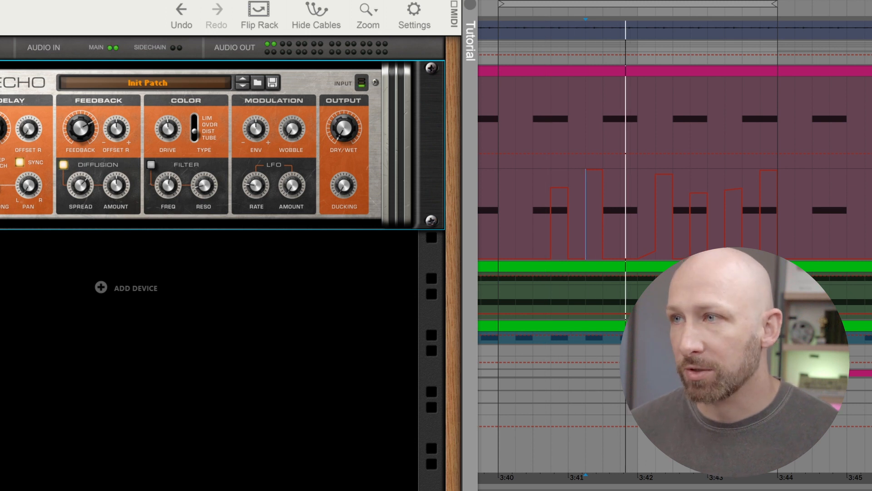
Turn off solo on the Perc group to hear the automated snare echo with the rest of the track.
scroll(675, 246, "up", 10)
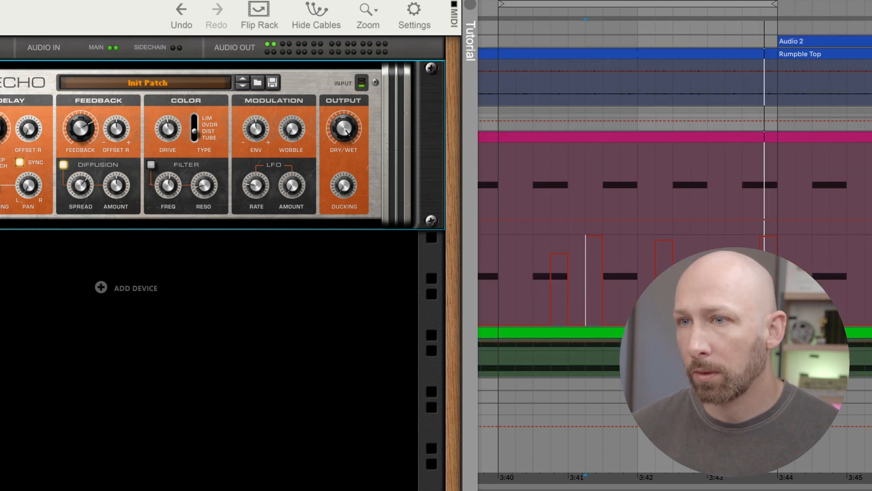
scroll(675, 245, "up", 6)
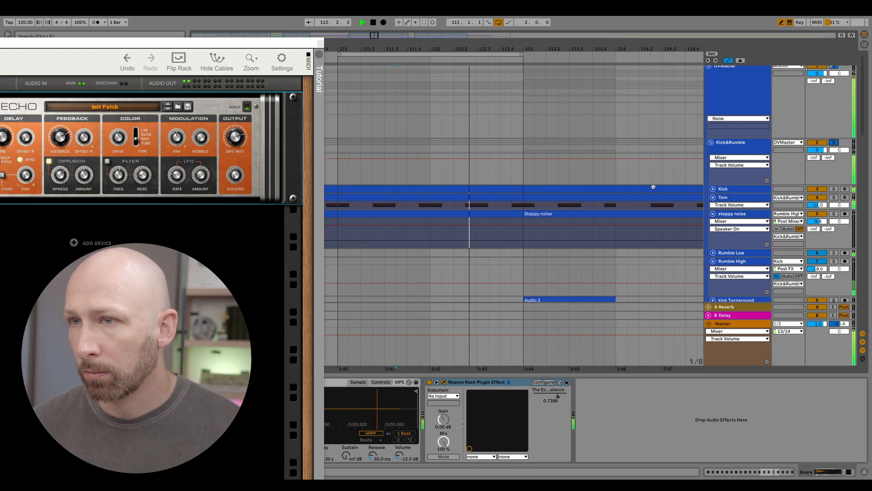
scroll(829, 205, "down", 10)
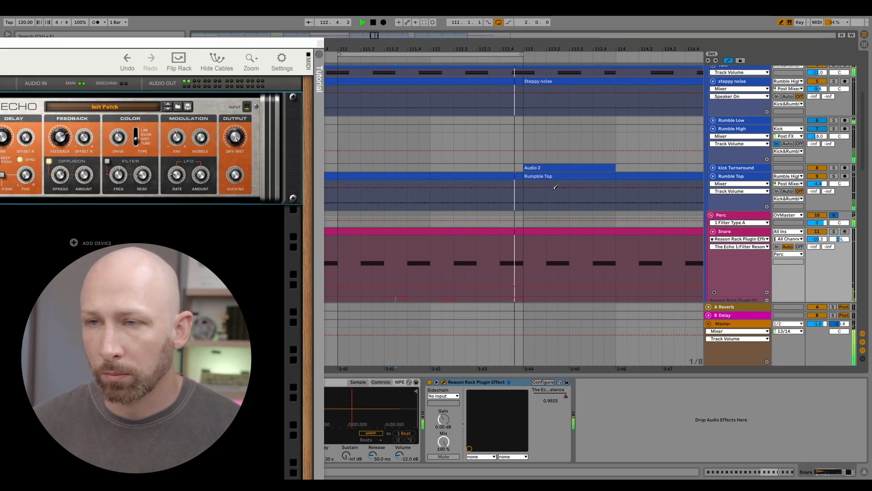
scroll(556, 188, "down", 5)
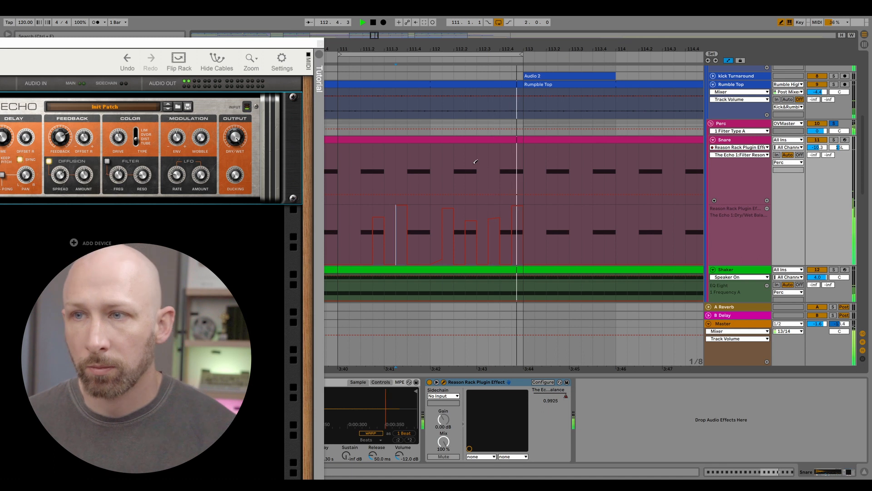
scroll(513, 184, "down", 1)
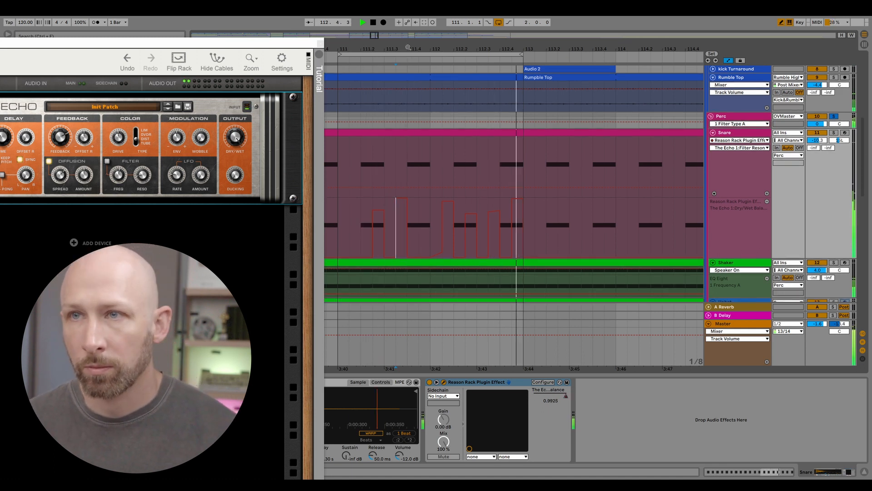
left_click_drag(409, 47, 408, 45)
left_click(834, 116)
left_click_drag(864, 155, 871, 175)
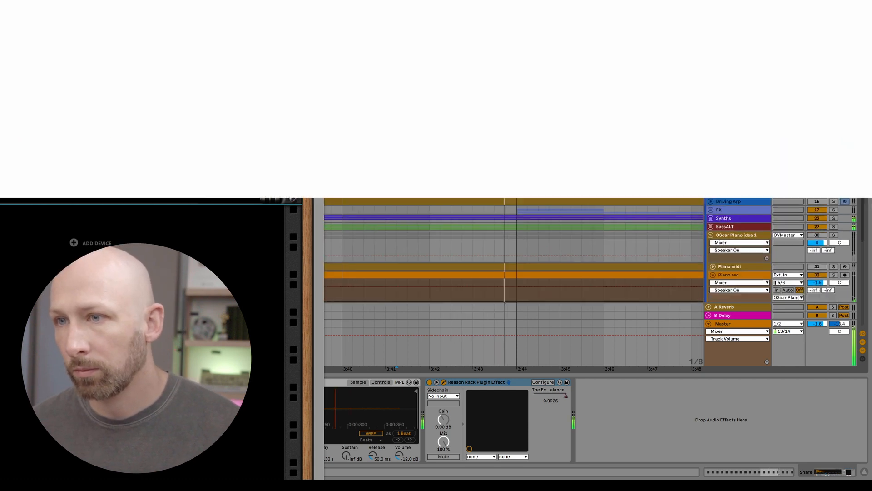